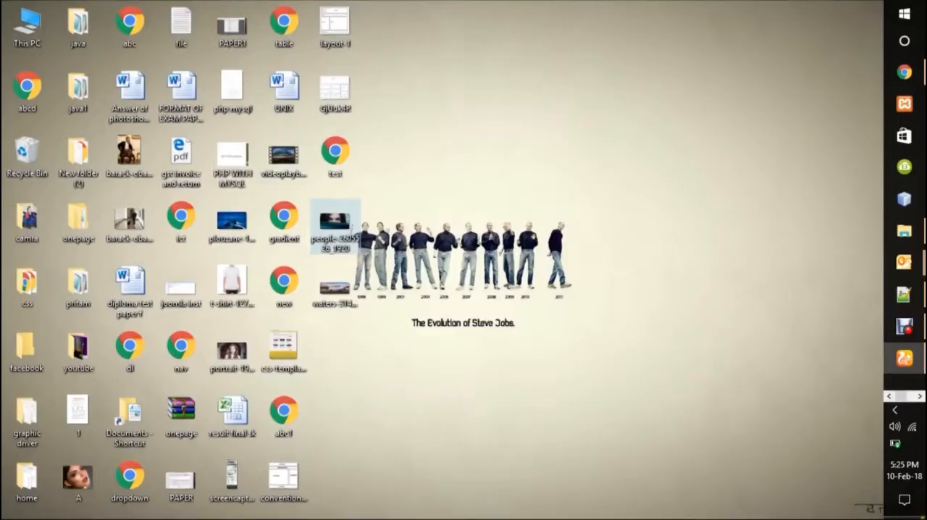
{"action": "left_click", "coordinate": [440, 314]}
{"action": "double_click", "coordinate": [348, 229]}
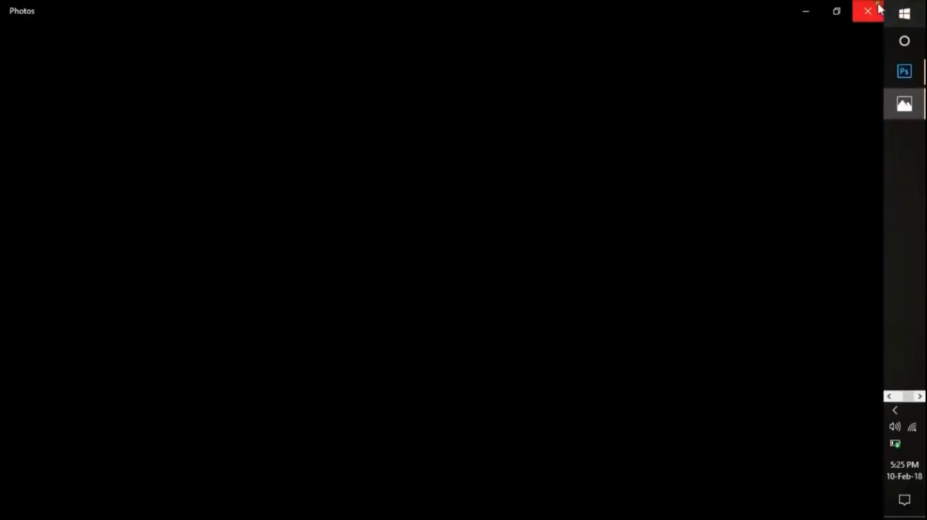
{"action": "left_click", "coordinate": [876, 10]}
- Open the desktop image people-2605526_1920 in Photoshop
{"action": "right_click", "coordinate": [342, 223]}
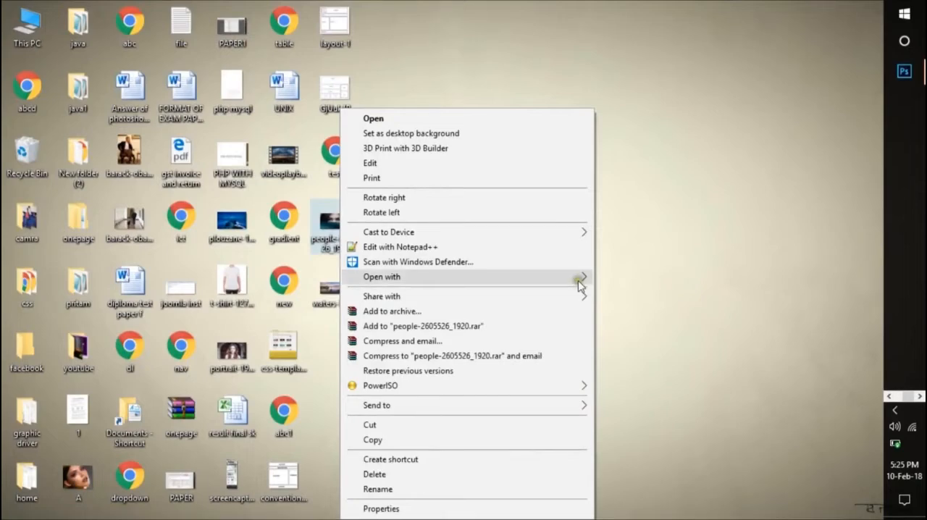
{"action": "mouse_move", "coordinate": [580, 278]}
{"action": "left_click", "coordinate": [648, 276]}
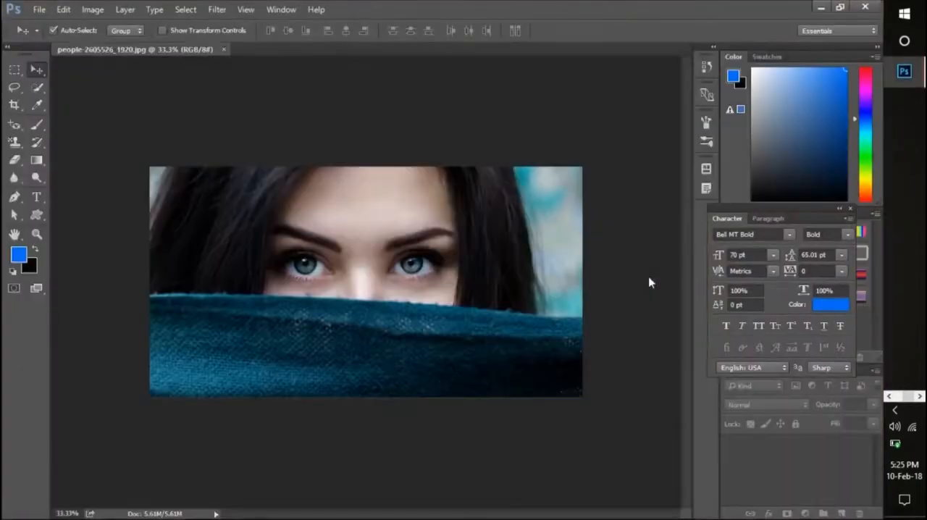
- Unlock the Background layer of the portrait to make it a regular, editable layer
{"action": "key", "text": "ctrl+plus"}
{"action": "key", "text": "ctrl+plus"}
{"action": "key", "text": "ctrl+plus"}
{"action": "key", "text": "ctrl+plus"}
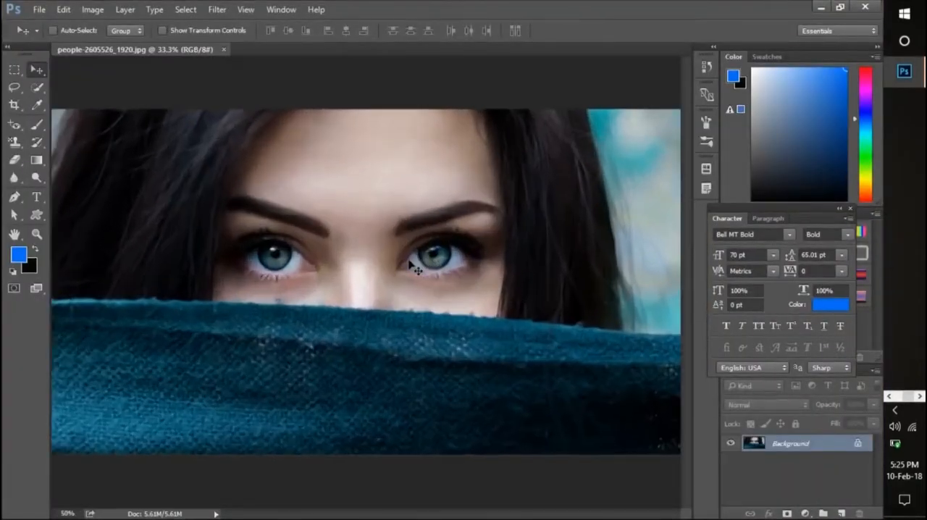
{"action": "key", "text": "ctrl+minus"}
{"action": "key", "text": "ctrl+minus"}
{"action": "key", "text": "ctrl+minus"}
{"action": "key", "text": "ctrl+minus"}
{"action": "key", "text": "ctrl+plus"}
{"action": "key", "text": "ctrl+plus"}
{"action": "key", "text": "ctrl+plus"}
{"action": "key", "text": "ctrl+plus"}
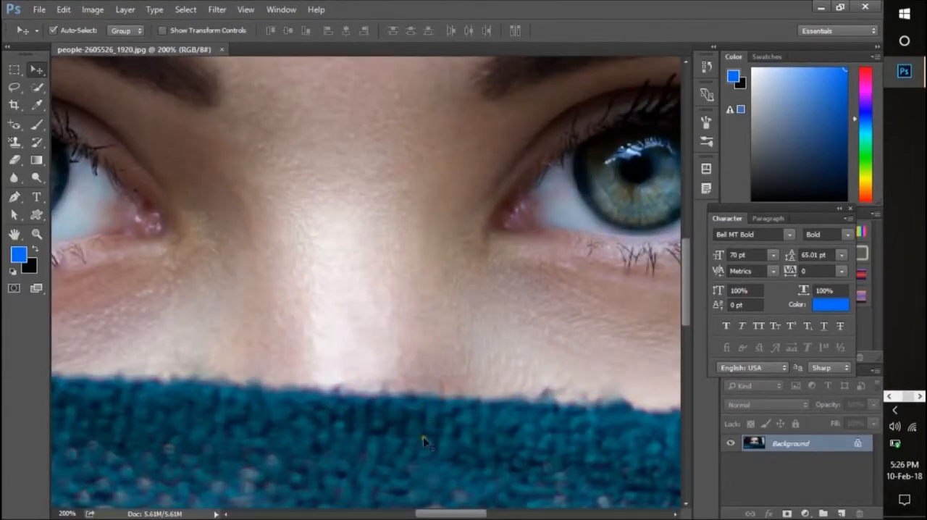
{"action": "left_click_drag", "start_coordinate": [439, 515], "coordinate": [457, 515]}
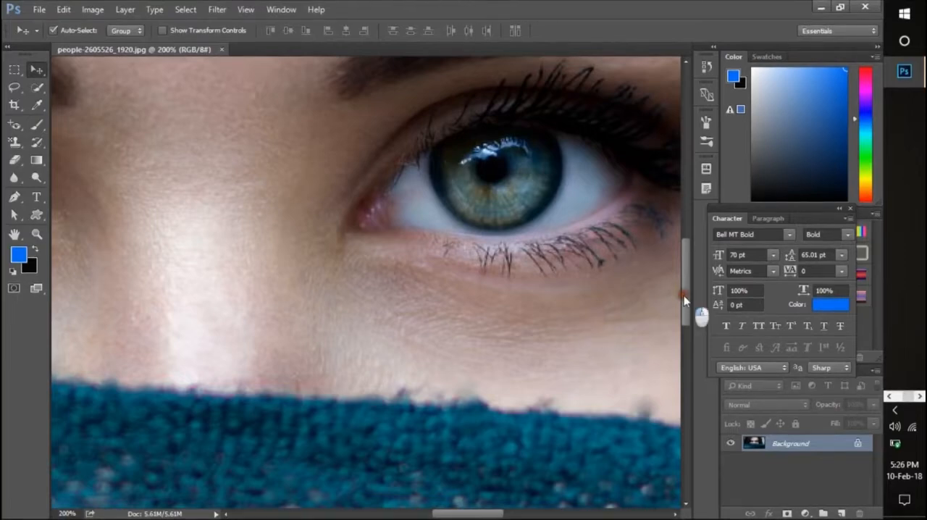
{"action": "left_click_drag", "start_coordinate": [684, 295], "coordinate": [684, 279]}
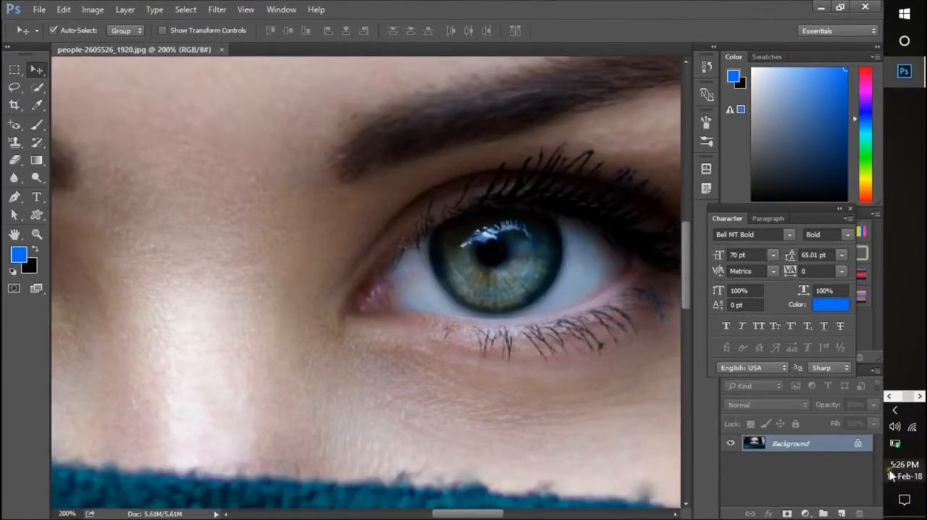
{"action": "left_click", "coordinate": [858, 443]}
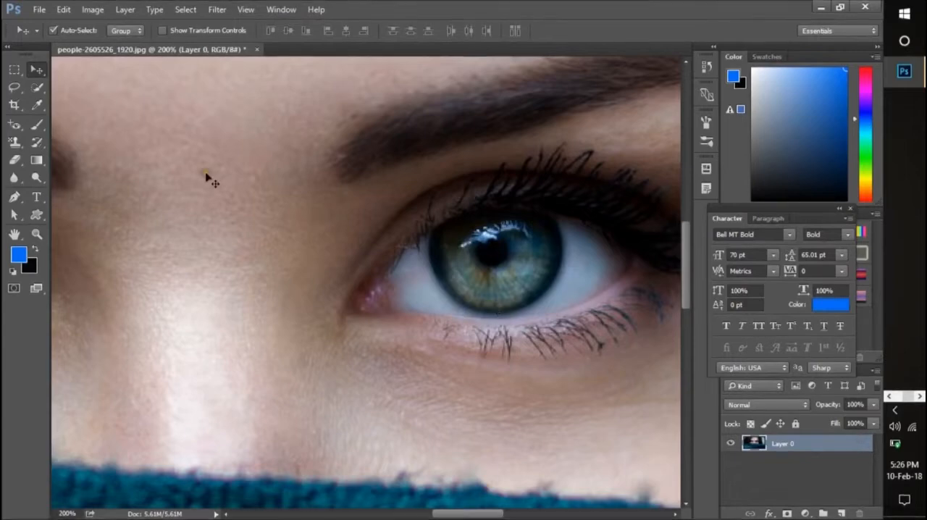
- Select the iris on the image's right side with the Quick Selection tool, subtracting the excess along its upper and lower edges
{"action": "left_click", "coordinate": [40, 88]}
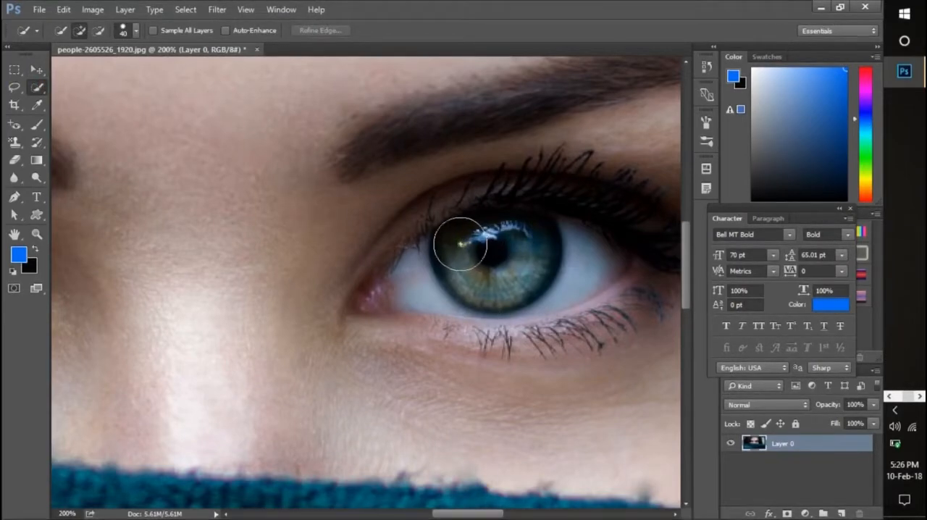
{"action": "left_click", "coordinate": [459, 243]}
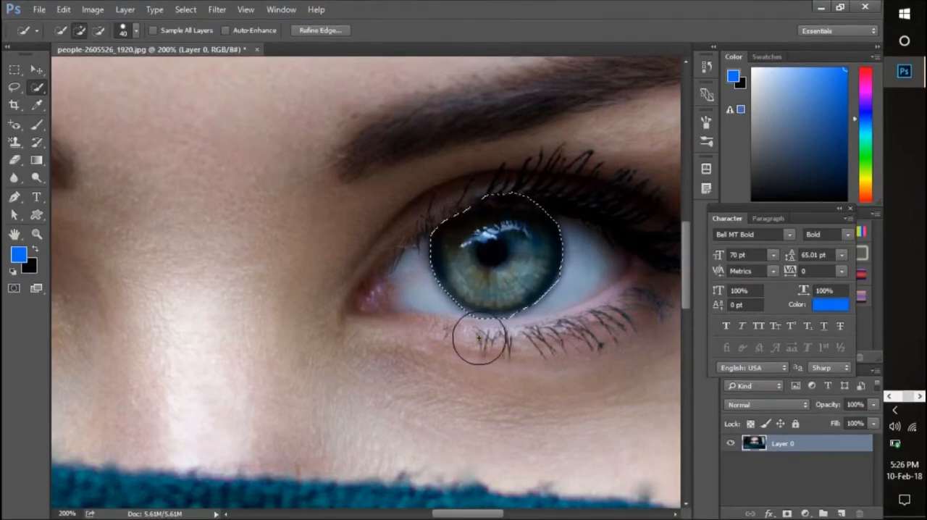
{"action": "key", "text": "alt"}
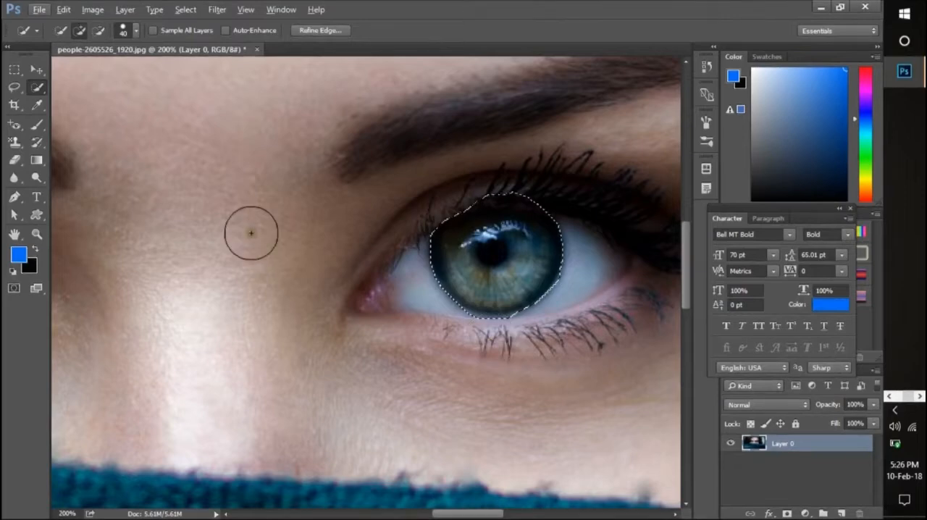
{"action": "left_click", "coordinate": [98, 33]}
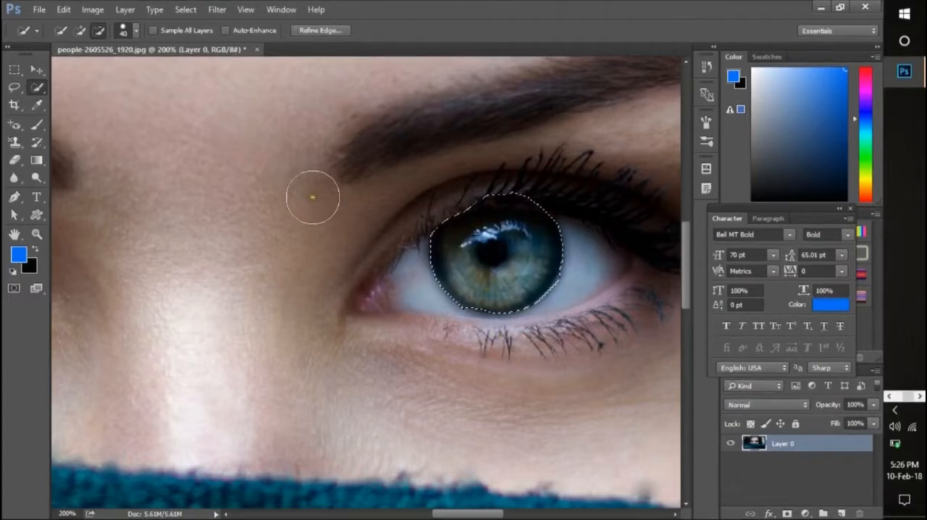
{"action": "left_click", "coordinate": [81, 32]}
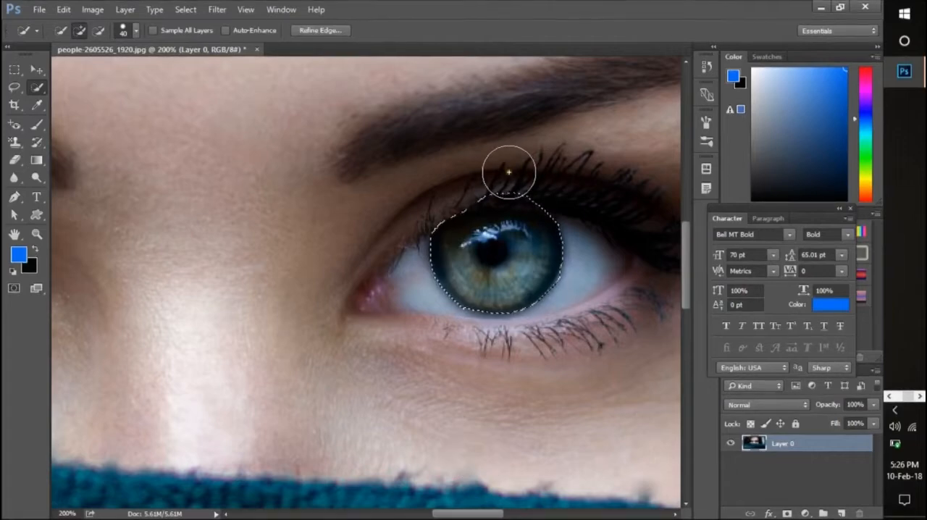
{"action": "key", "text": "alt"}
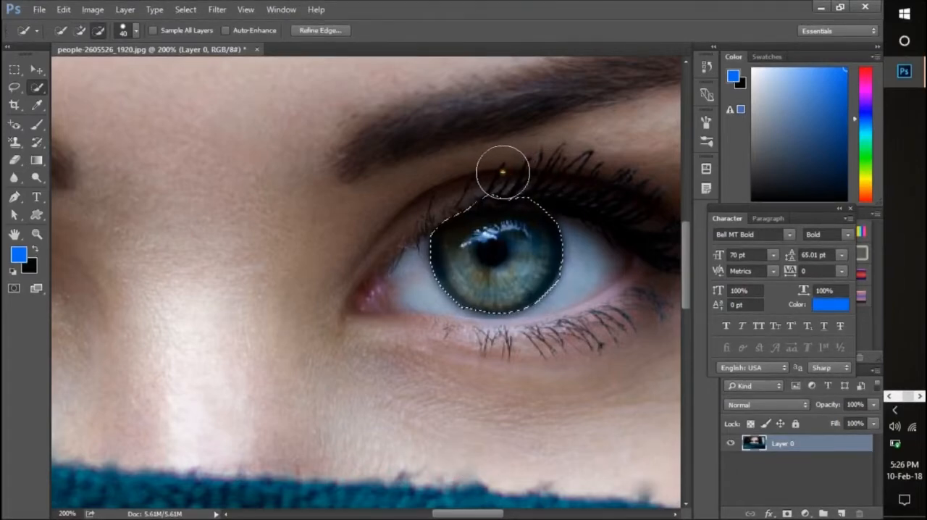
{"action": "left_click_drag", "start_coordinate": [496, 172], "coordinate": [491, 172]}
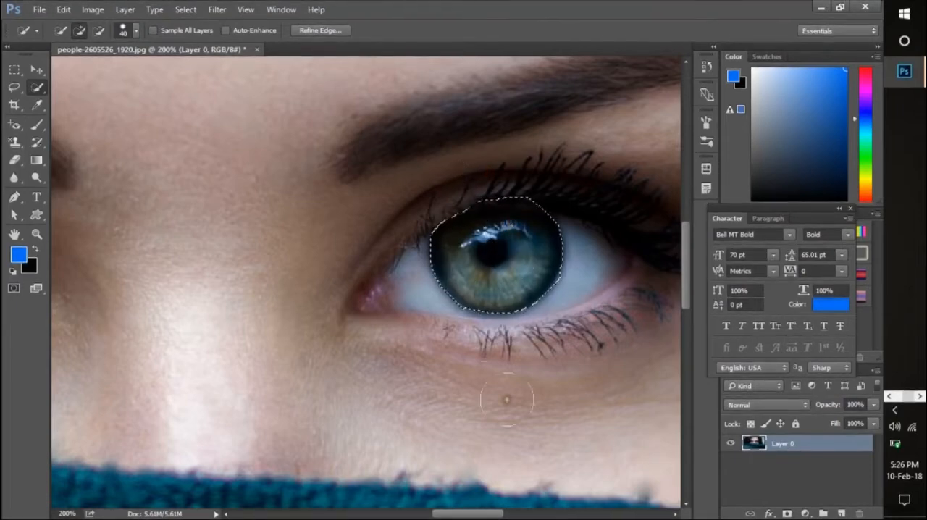
- Add the iris on the image's left side to the selection and subtract the excess along its upper edge under the lashes
{"action": "left_click_drag", "start_coordinate": [489, 515], "coordinate": [431, 515]}
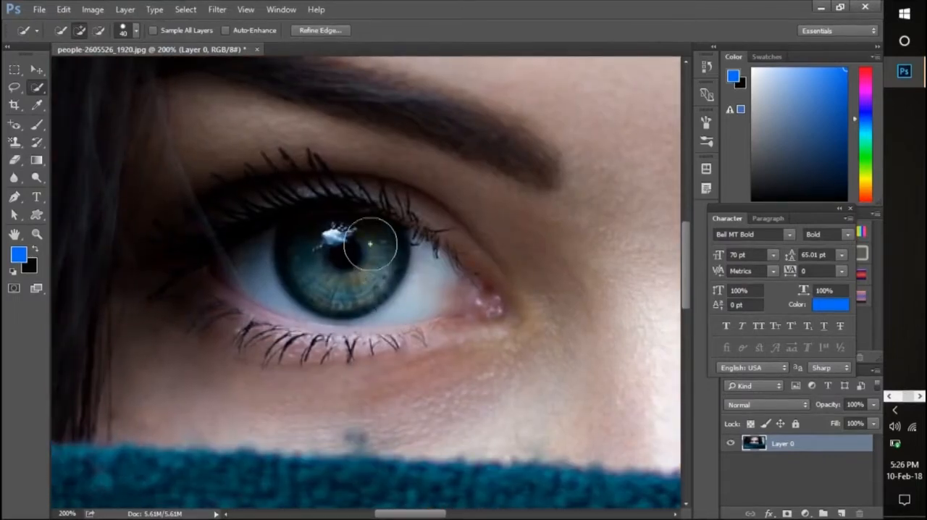
{"action": "mouse_move", "coordinate": [371, 244]}
{"action": "left_mouse_down"}
{"action": "mouse_move", "coordinate": [342, 234]}
{"action": "mouse_move", "coordinate": [348, 219]}
{"action": "mouse_move", "coordinate": [350, 230]}
{"action": "left_mouse_up"}
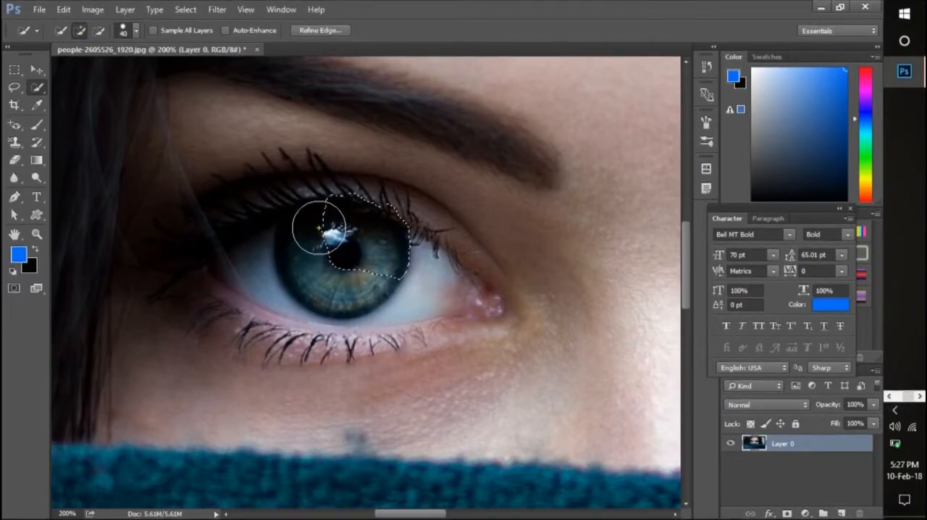
{"action": "key", "text": "ctrl+minus"}
{"action": "key", "text": "ctrl+plus"}
{"action": "key", "text": "ctrl+plus"}
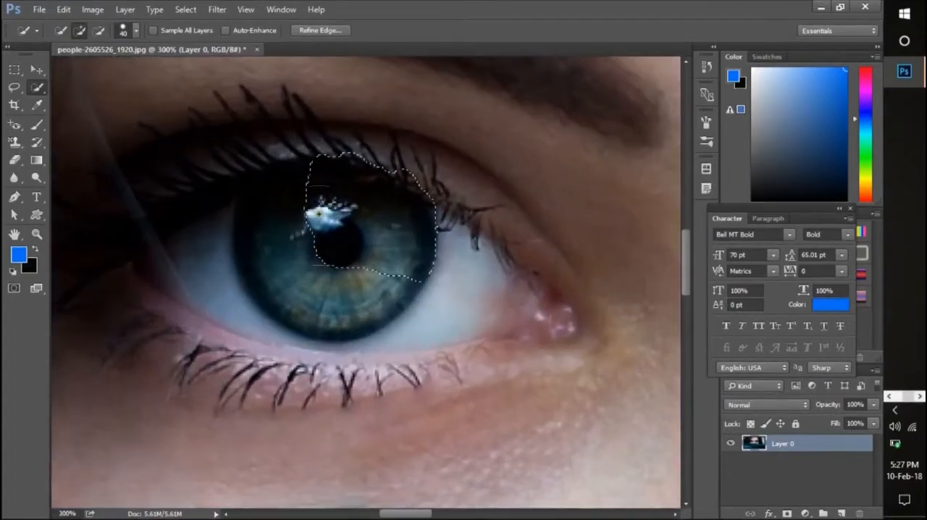
{"action": "left_click_drag", "start_coordinate": [321, 217], "coordinate": [311, 197]}
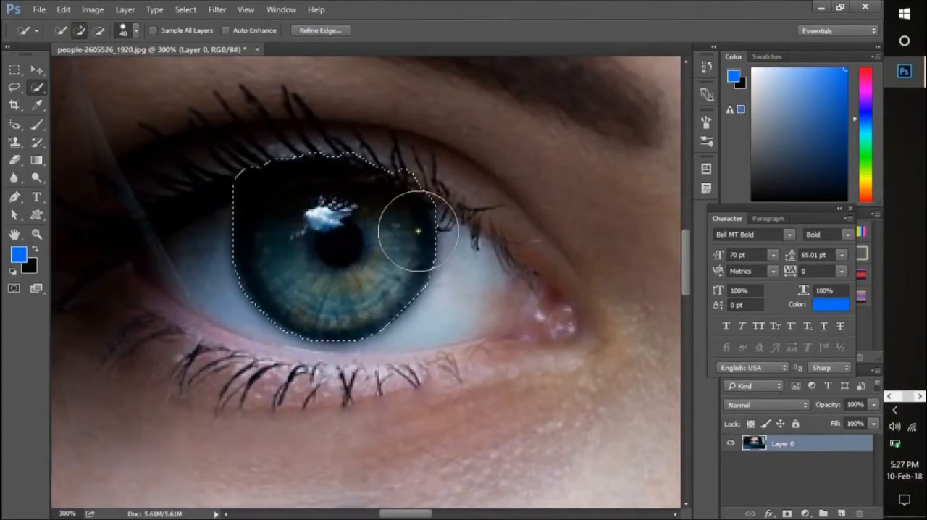
{"action": "left_click", "coordinate": [367, 121], "text": "alt"}
{"action": "left_click", "coordinate": [331, 120], "text": "alt"}
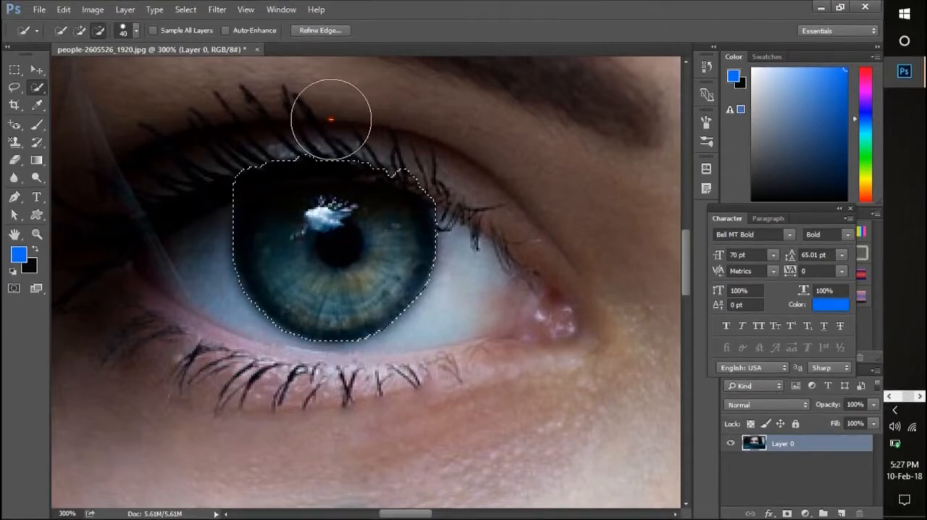
{"action": "left_click", "coordinate": [304, 119], "text": "alt"}
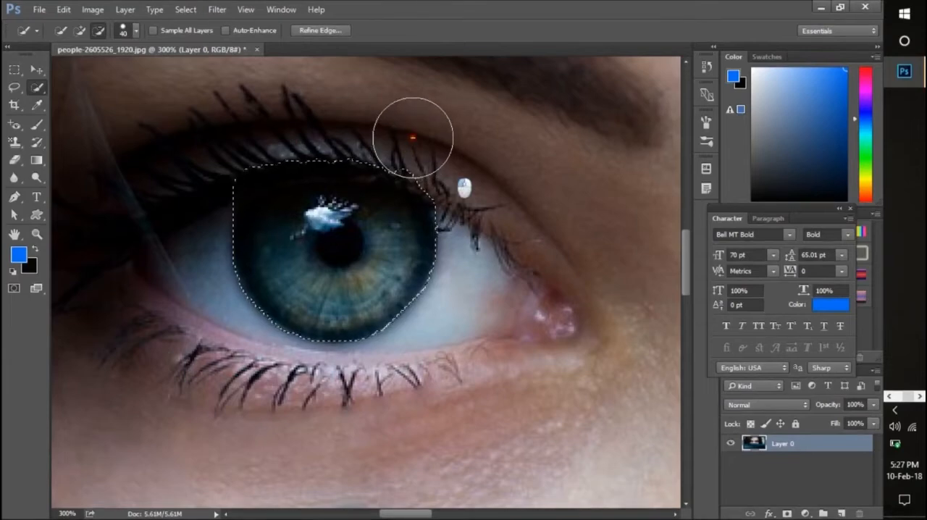
- Fill both selected irises with the blue foreground color on a new layer and clear the selection
{"action": "scroll", "coordinate": [413, 137], "scroll_direction": "down", "scroll_amount": 3}
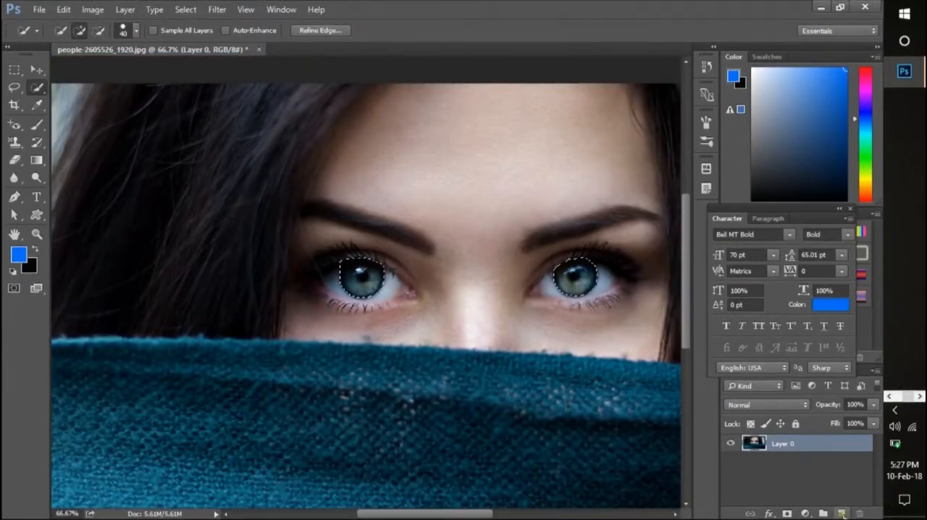
{"action": "left_click", "coordinate": [841, 513]}
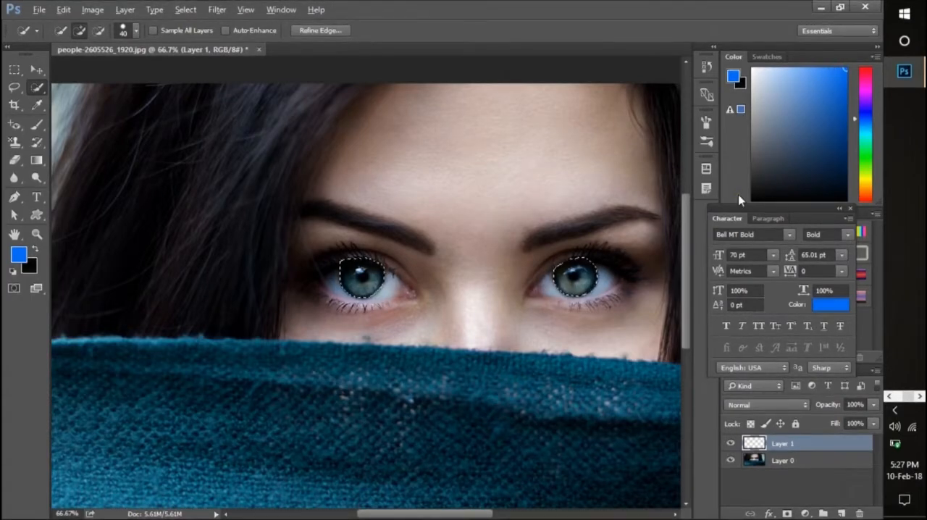
{"action": "key", "text": "alt+BackSpace"}
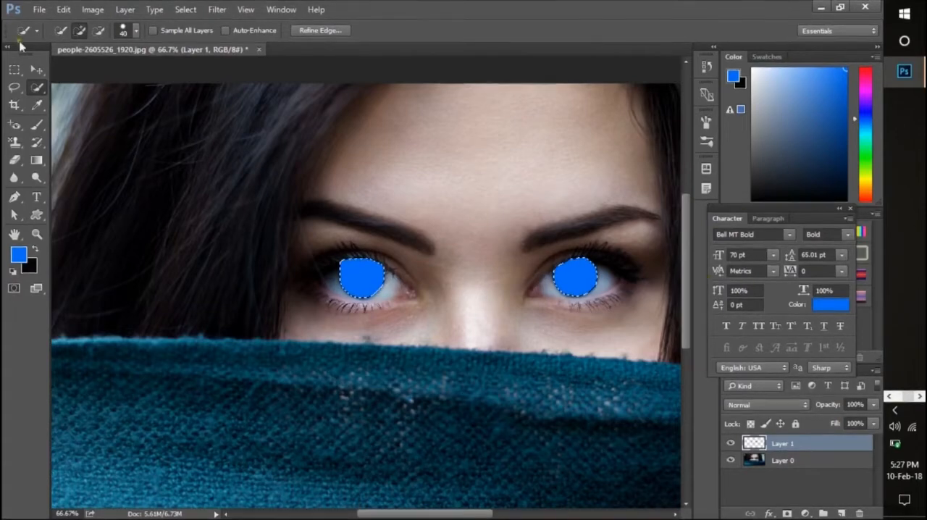
{"action": "left_click", "coordinate": [187, 8]}
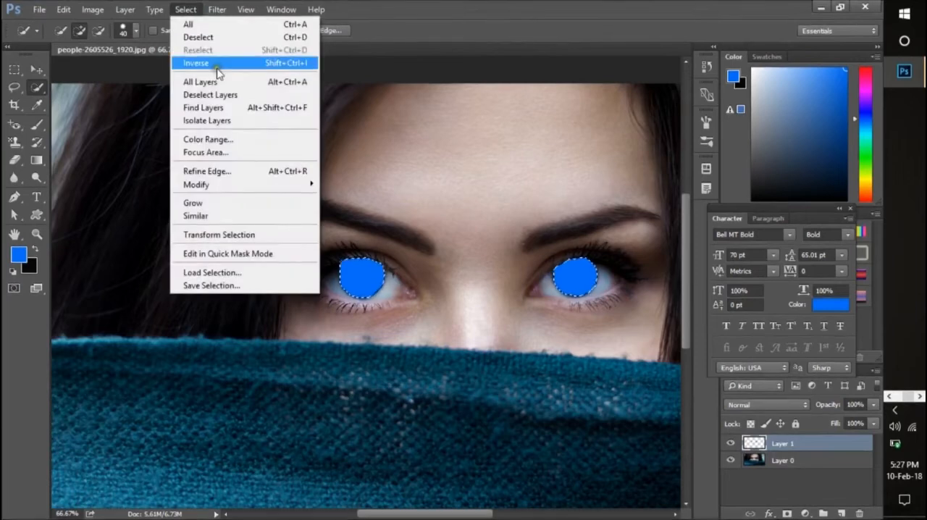
{"action": "left_click", "coordinate": [251, 37]}
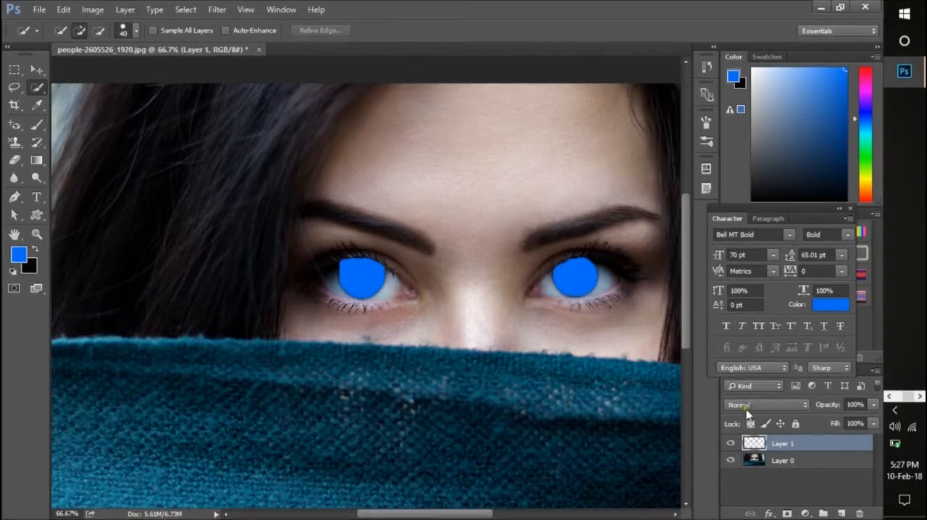
- Cycle through the blend modes for the blue iris layer, from Dissolve through Luminosity, and settle on Color
{"action": "left_click", "coordinate": [793, 405]}
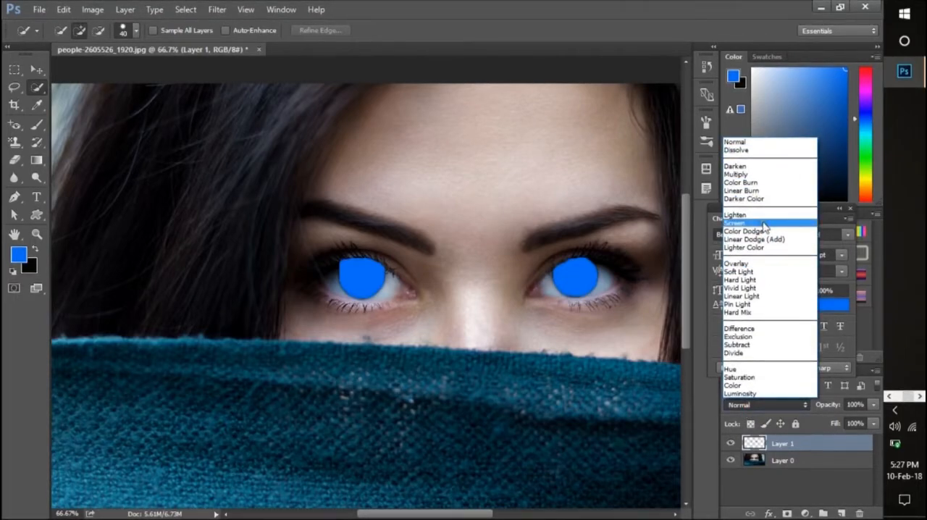
{"action": "left_click", "coordinate": [759, 151]}
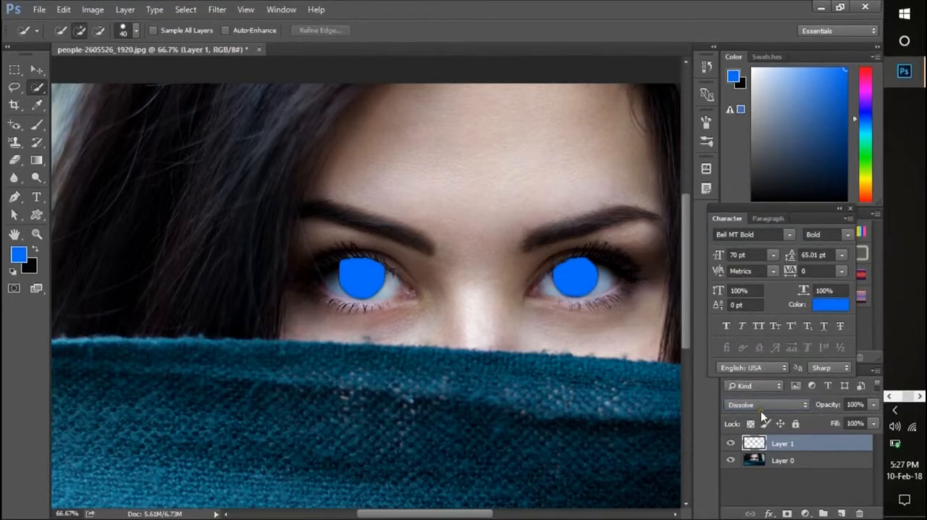
{"action": "key", "text": "Down"}
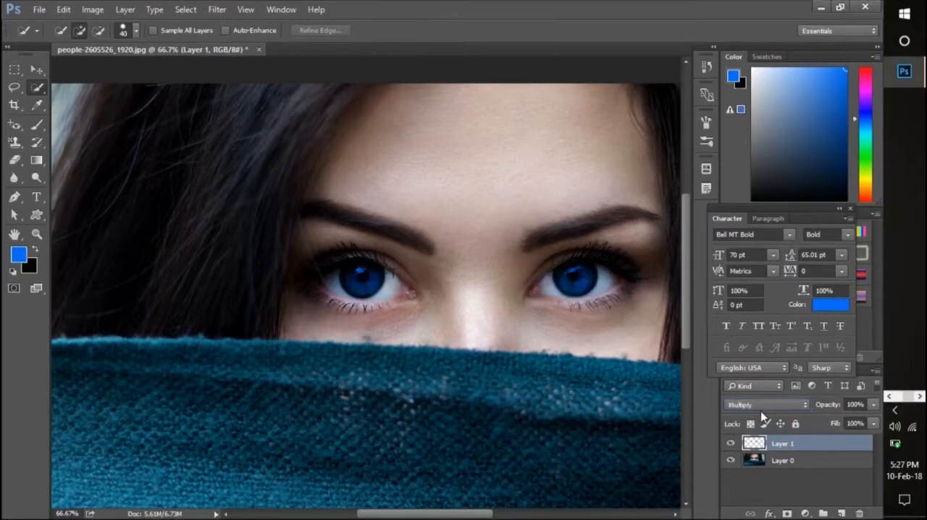
{"action": "key", "text": "Down"}
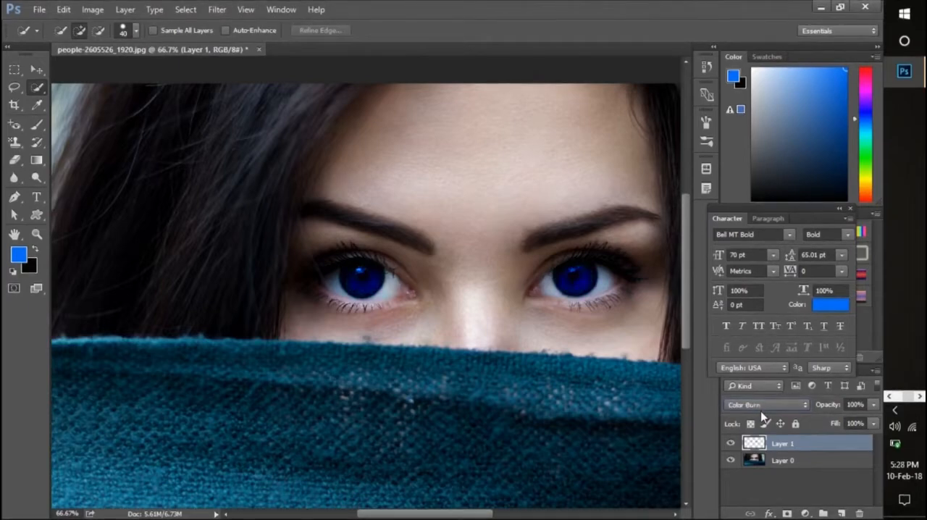
{"action": "key", "text": "Down"}
{"action": "key", "text": "Down"}
{"action": "key", "text": "Down"}
{"action": "key", "text": "Down"}
{"action": "key", "text": "Down"}
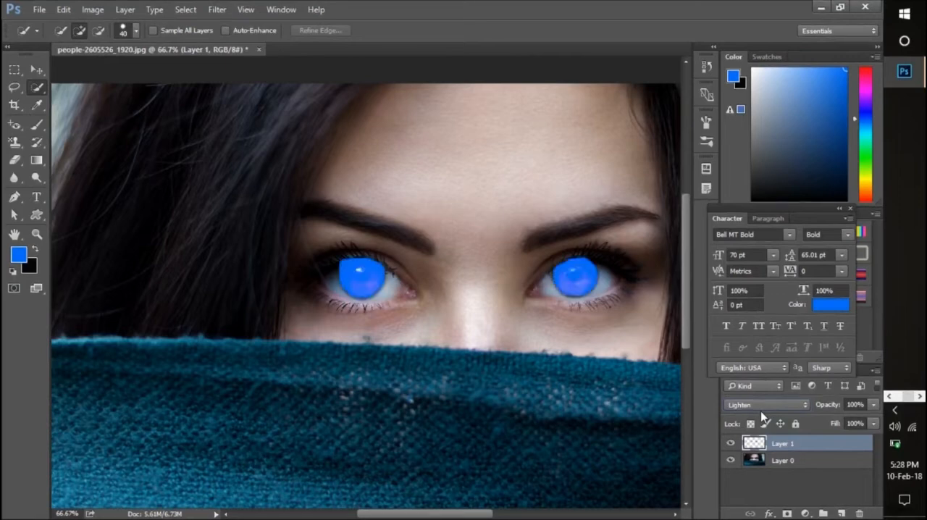
{"action": "key", "text": "Down"}
{"action": "key", "text": "Down"}
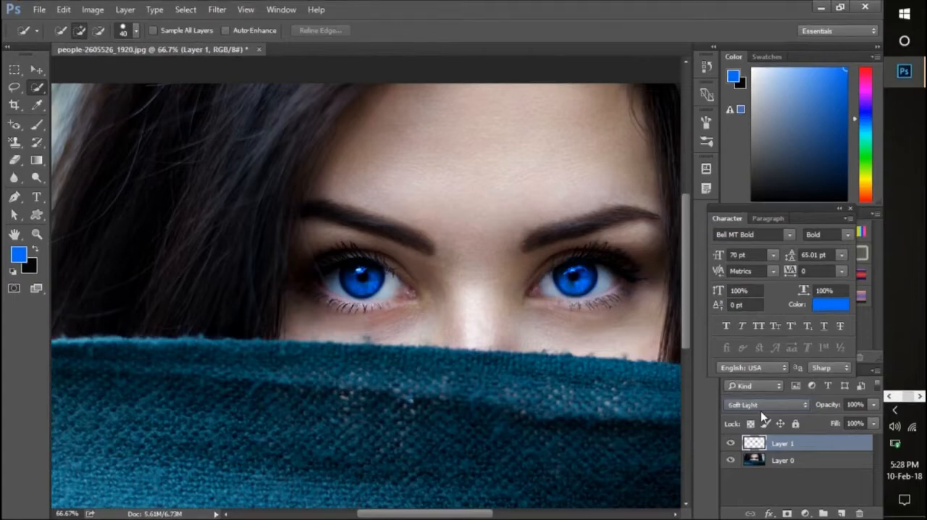
{"action": "key", "text": "Down"}
{"action": "key", "text": "Down"}
{"action": "key", "text": "Down"}
{"action": "key", "text": "Down"}
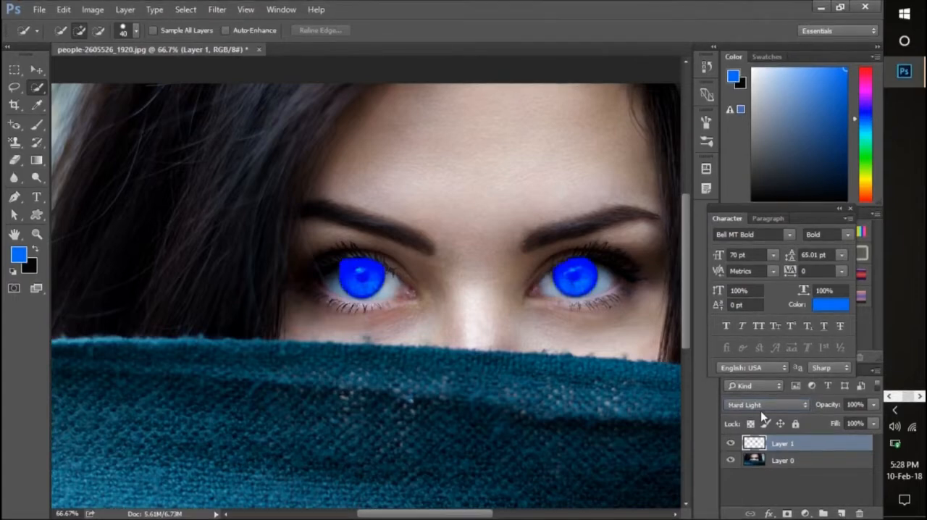
{"action": "key", "text": "Down"}
{"action": "key", "text": "Down"}
{"action": "key", "text": "Down"}
{"action": "key", "text": "Down"}
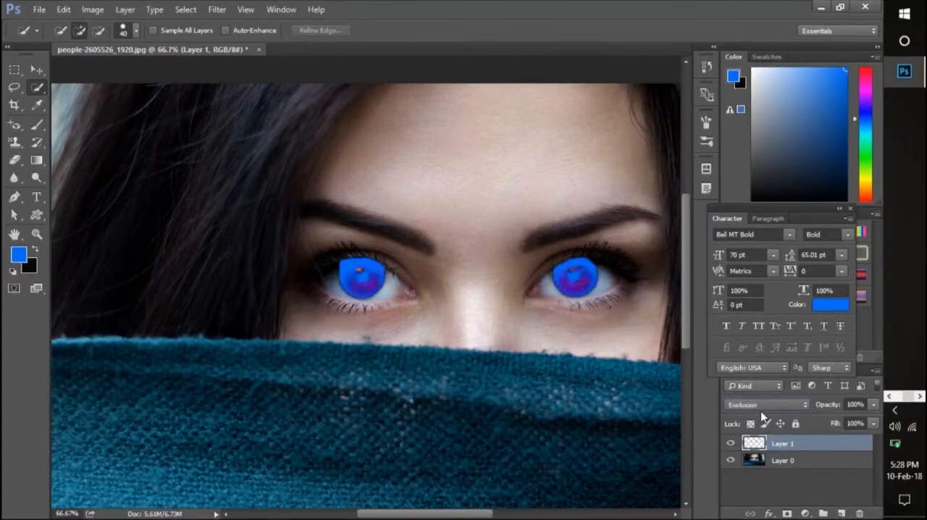
{"action": "key", "text": "Up"}
{"action": "key", "text": "Up"}
{"action": "key", "text": "Down"}
{"action": "key", "text": "Down"}
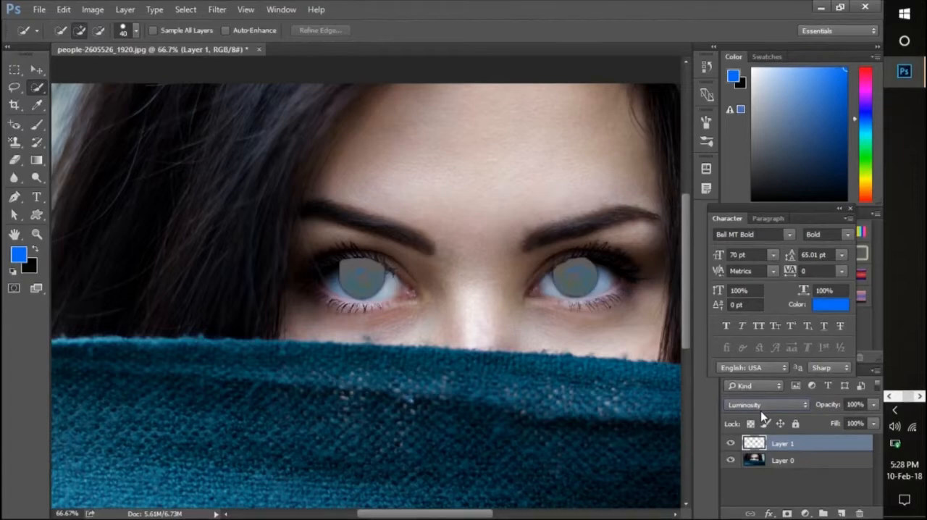
{"action": "key", "text": "Up"}
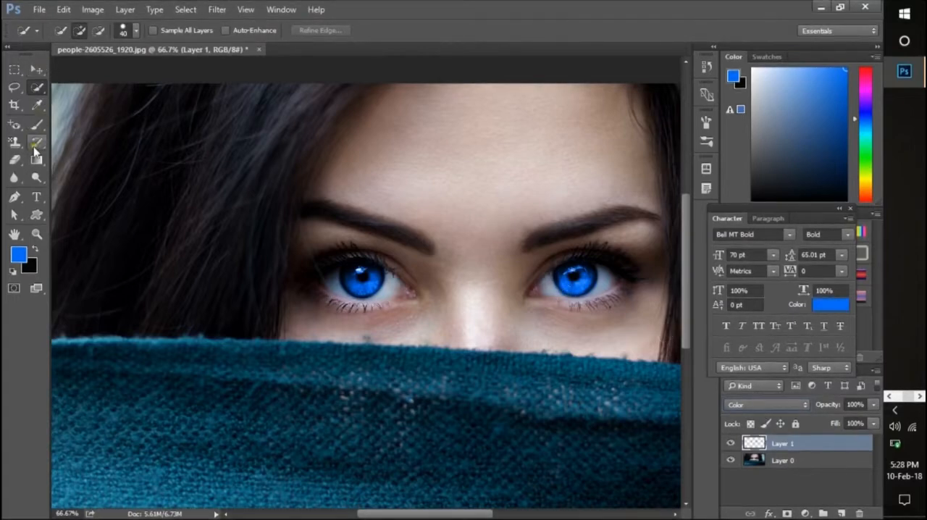
- Erase the blue spill along the lower edge of the iris on the image's left side with the Eraser at size 50
{"action": "left_click", "coordinate": [13, 177]}
{"action": "left_click", "coordinate": [14, 160]}
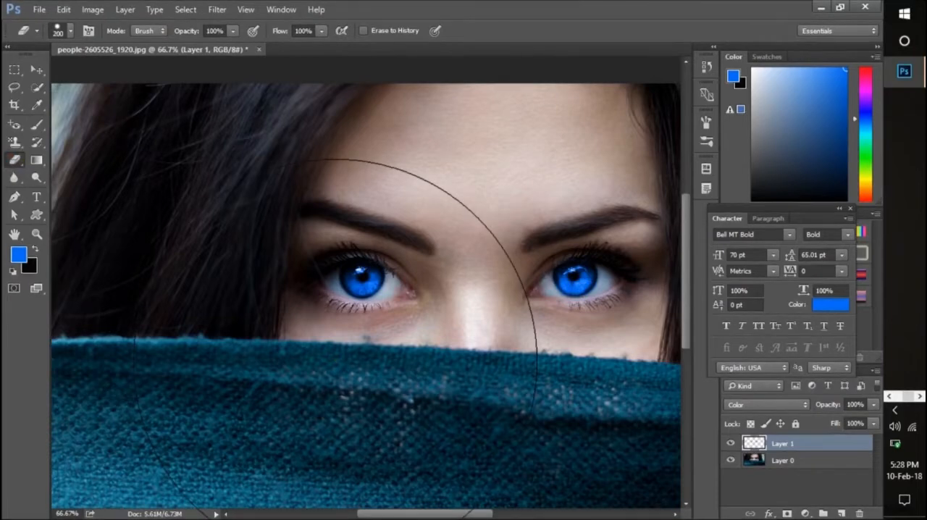
{"action": "scroll", "coordinate": [335, 363], "scroll_direction": "up", "scroll_amount": 4}
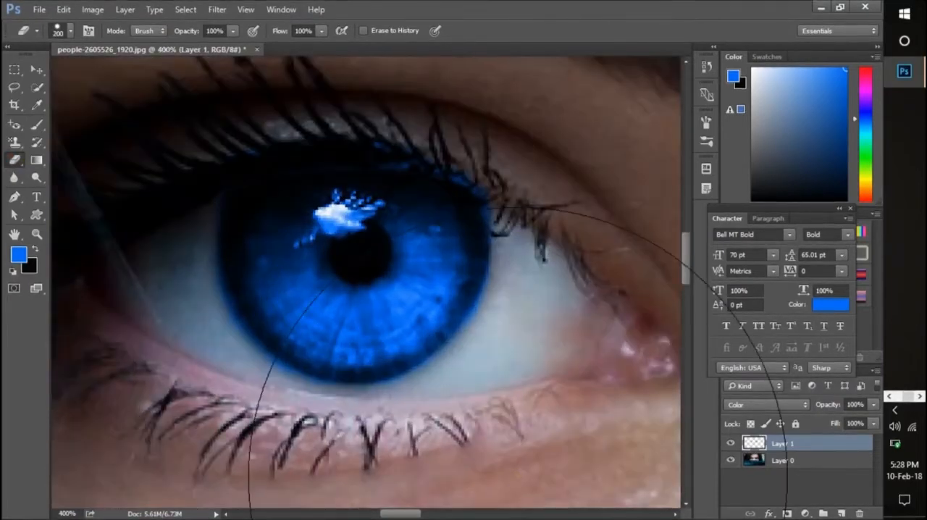
{"action": "key", "text": "bracketleft"}
{"action": "key", "text": "bracketleft"}
{"action": "key", "text": "bracketleft"}
{"action": "key", "text": "bracketleft"}
{"action": "key", "text": "bracketleft"}
{"action": "key", "text": "bracketleft"}
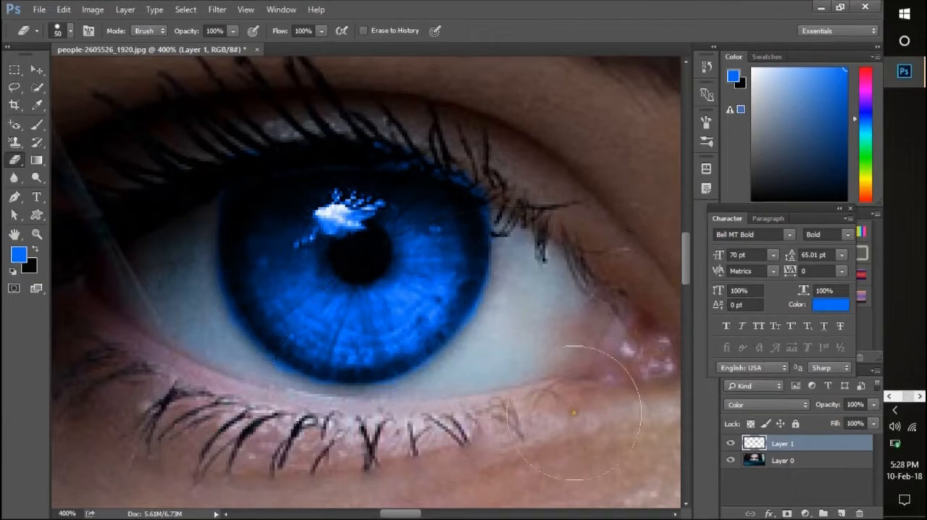
{"action": "mouse_move", "coordinate": [543, 330]}
{"action": "left_mouse_down"}
{"action": "mouse_move", "coordinate": [503, 385]}
{"action": "mouse_move", "coordinate": [456, 422]}
{"action": "mouse_move", "coordinate": [415, 436]}
{"action": "left_mouse_up"}
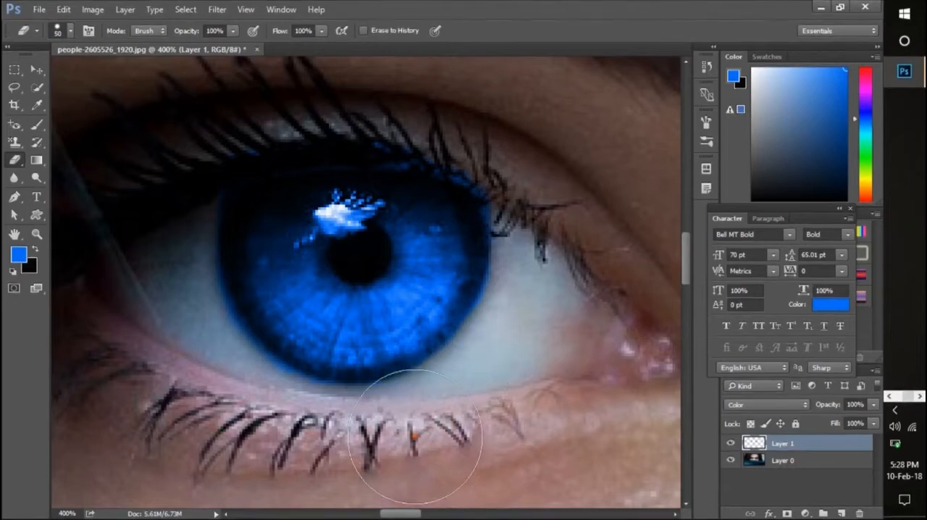
{"action": "left_click", "coordinate": [314, 379]}
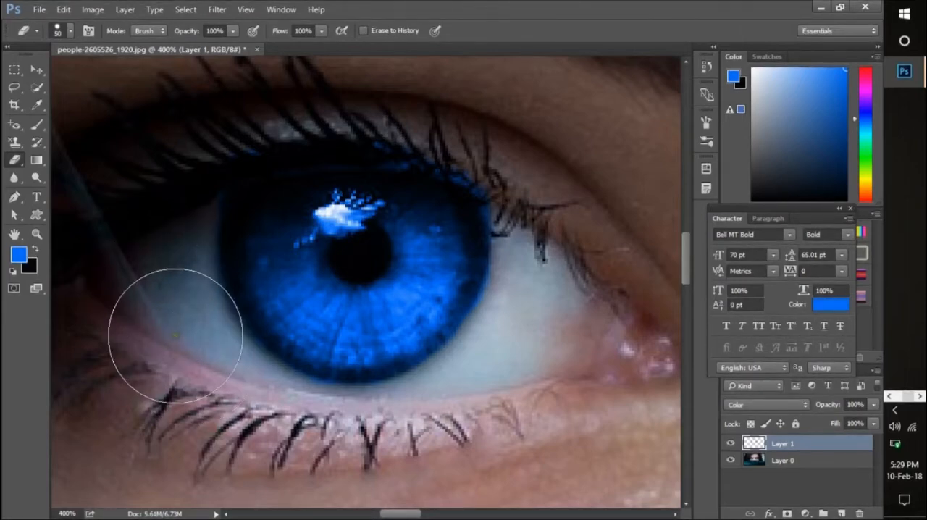
{"action": "left_click", "coordinate": [206, 376]}
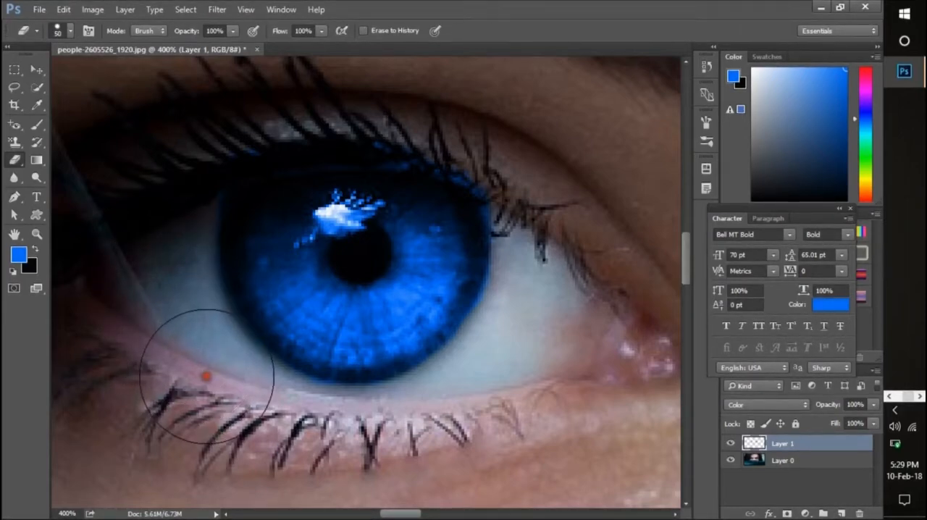
{"action": "left_click", "coordinate": [275, 430]}
{"action": "left_click_drag", "start_coordinate": [275, 430], "coordinate": [396, 438]}
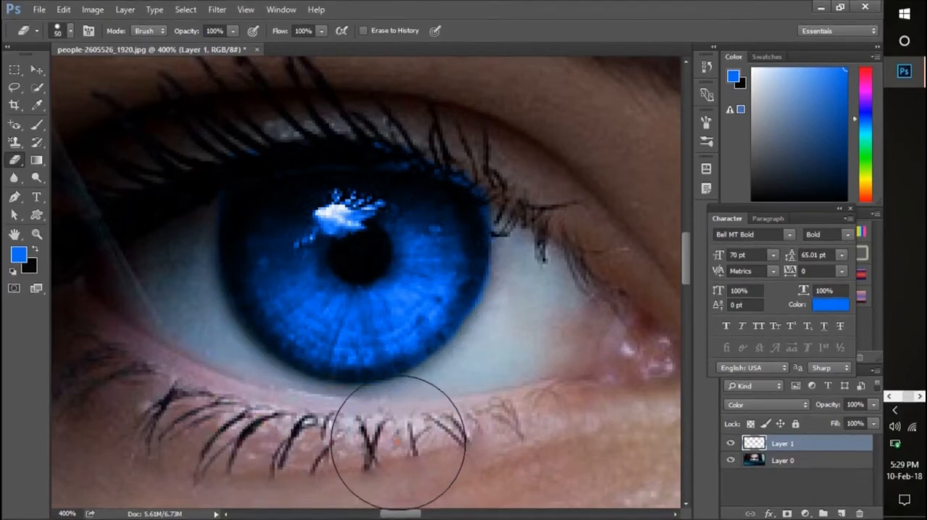
- Erase the remaining blue spill along the same iris's inner edge and across the upper lashes
{"action": "mouse_move", "coordinate": [445, 422]}
{"action": "left_mouse_down"}
{"action": "mouse_move", "coordinate": [472, 412]}
{"action": "mouse_move", "coordinate": [522, 326]}
{"action": "left_mouse_up"}
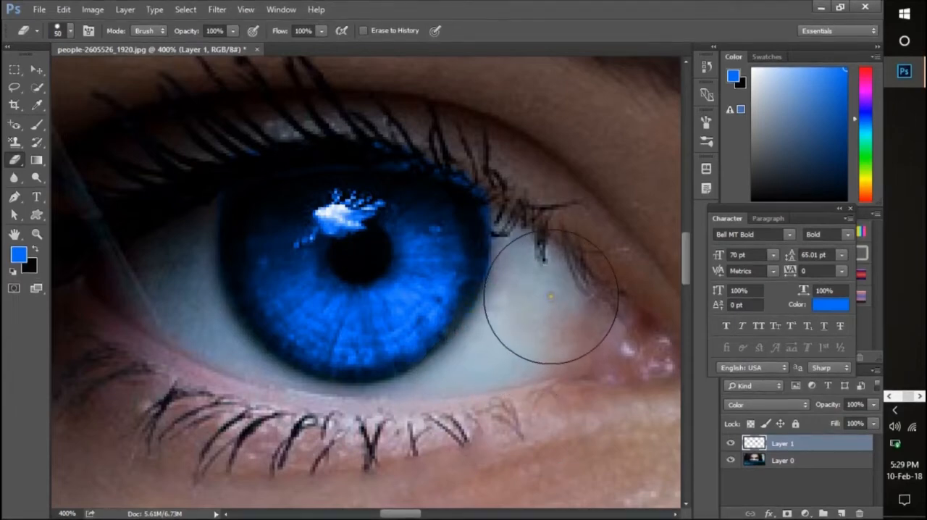
{"action": "left_click_drag", "start_coordinate": [551, 284], "coordinate": [550, 213]}
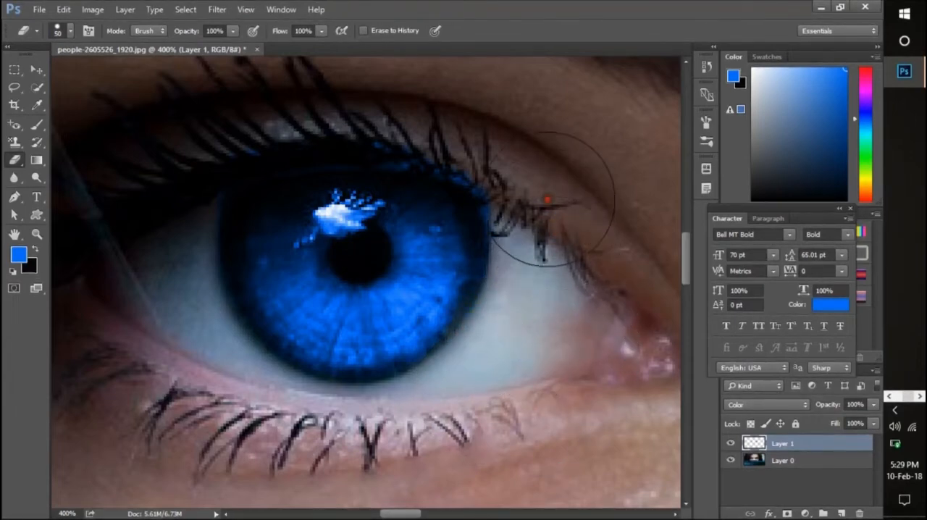
{"action": "mouse_move", "coordinate": [542, 159]}
{"action": "left_mouse_down"}
{"action": "mouse_move", "coordinate": [463, 107]}
{"action": "mouse_move", "coordinate": [393, 89]}
{"action": "mouse_move", "coordinate": [260, 90]}
{"action": "mouse_move", "coordinate": [225, 111]}
{"action": "left_mouse_up"}
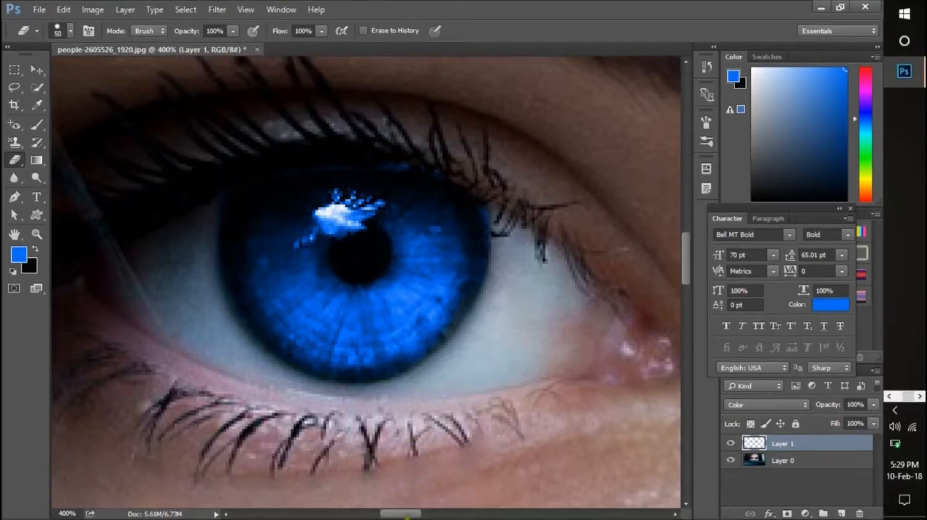
- Erase the blue spill all around the iris on the image's right side, including the upper lashes
{"action": "mouse_move", "coordinate": [409, 514]}
{"action": "left_mouse_down"}
{"action": "mouse_move", "coordinate": [510, 514]}
{"action": "mouse_move", "coordinate": [497, 515]}
{"action": "left_mouse_up"}
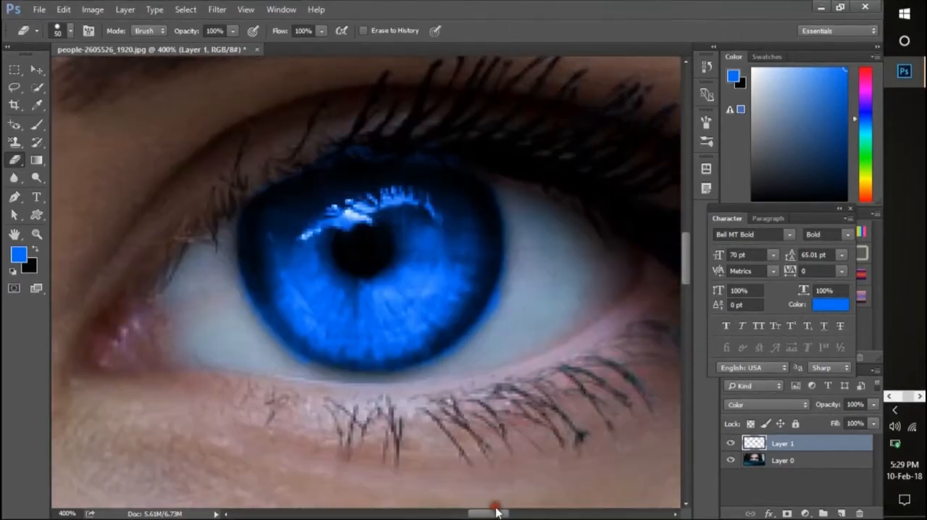
{"action": "left_click_drag", "start_coordinate": [539, 357], "coordinate": [451, 424]}
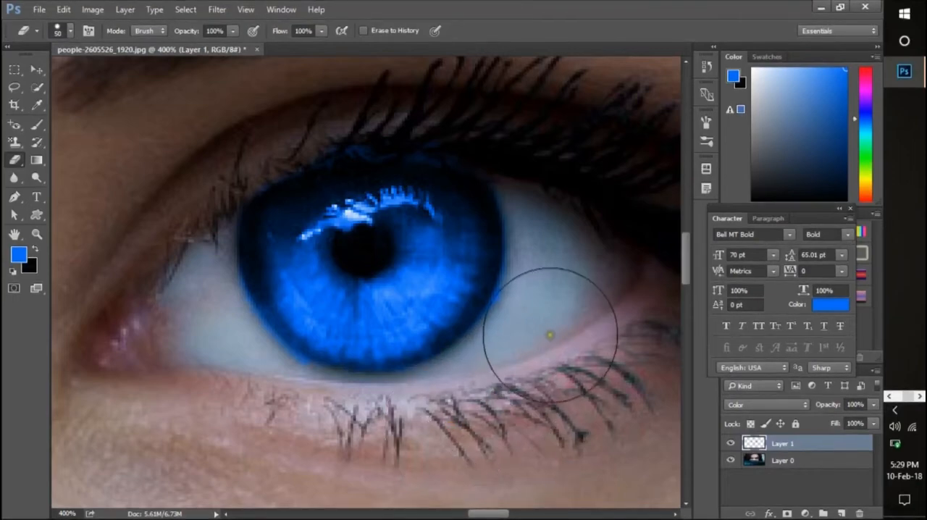
{"action": "left_click", "coordinate": [552, 329]}
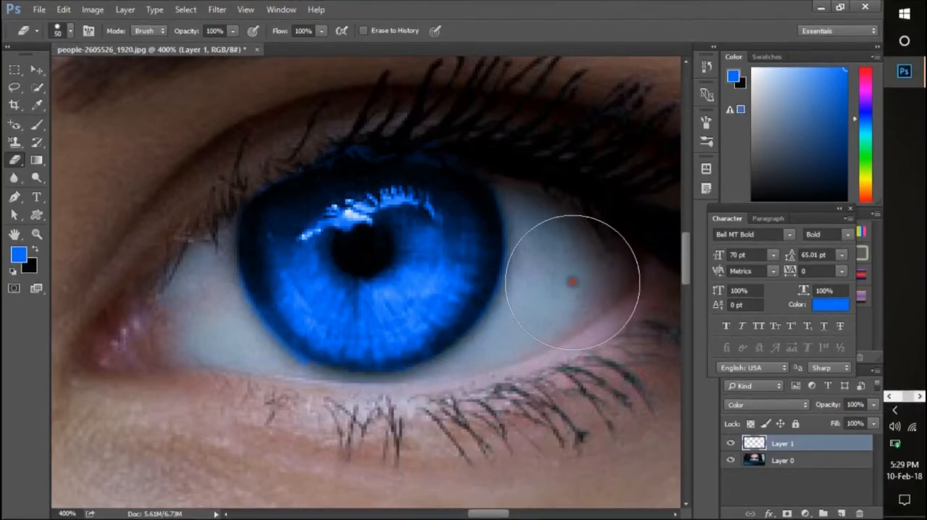
{"action": "left_click", "coordinate": [565, 211]}
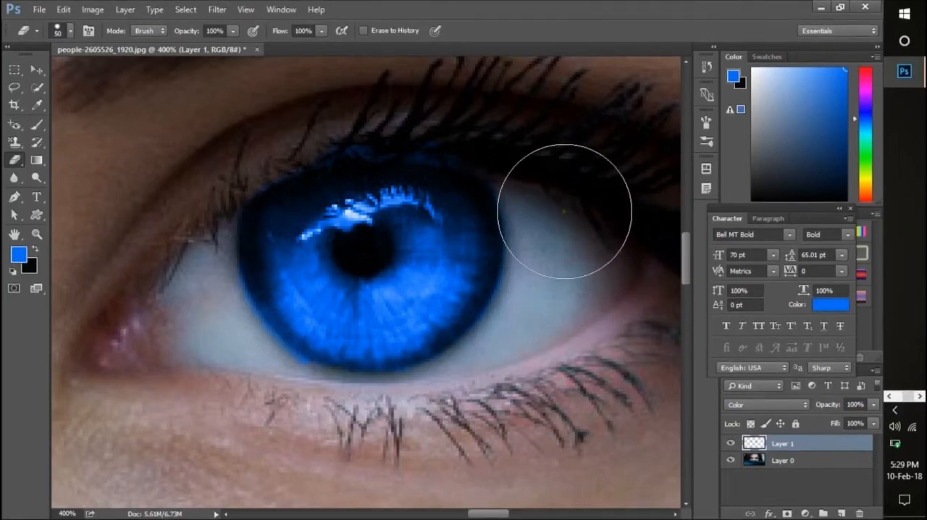
{"action": "mouse_move", "coordinate": [560, 313]}
{"action": "left_mouse_down"}
{"action": "mouse_move", "coordinate": [500, 383]}
{"action": "mouse_move", "coordinate": [379, 403]}
{"action": "mouse_move", "coordinate": [370, 428]}
{"action": "mouse_move", "coordinate": [312, 431]}
{"action": "mouse_move", "coordinate": [293, 406]}
{"action": "mouse_move", "coordinate": [246, 390]}
{"action": "left_mouse_up"}
{"action": "mouse_move", "coordinate": [215, 362]}
{"action": "left_mouse_down"}
{"action": "mouse_move", "coordinate": [167, 247]}
{"action": "mouse_move", "coordinate": [178, 173]}
{"action": "mouse_move", "coordinate": [221, 137]}
{"action": "mouse_move", "coordinate": [359, 80]}
{"action": "mouse_move", "coordinate": [411, 107]}
{"action": "mouse_move", "coordinate": [441, 99]}
{"action": "mouse_move", "coordinate": [538, 145]}
{"action": "left_mouse_up"}
{"action": "mouse_move", "coordinate": [569, 213]}
{"action": "left_mouse_down"}
{"action": "mouse_move", "coordinate": [569, 269]}
{"action": "mouse_move", "coordinate": [556, 308]}
{"action": "mouse_move", "coordinate": [503, 365]}
{"action": "left_mouse_up"}
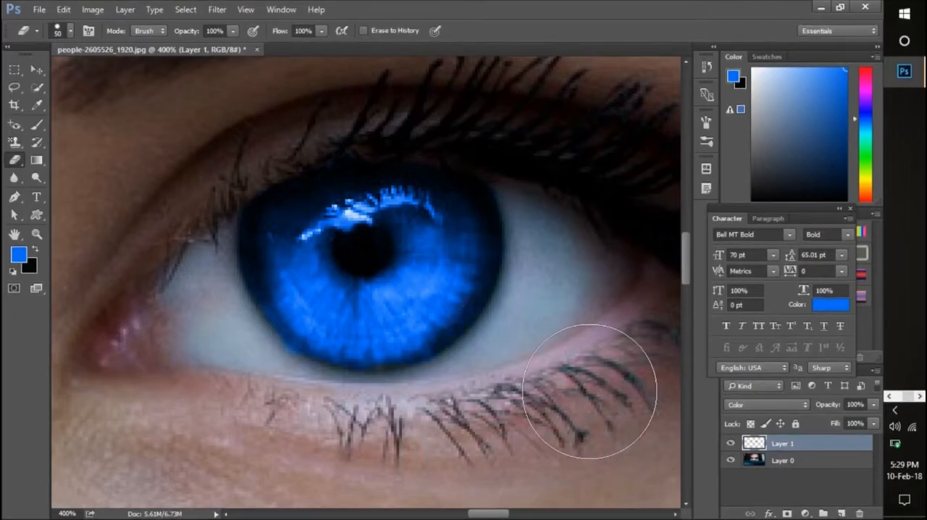
{"action": "mouse_move", "coordinate": [565, 290]}
{"action": "left_mouse_down"}
{"action": "mouse_move", "coordinate": [564, 310]}
{"action": "mouse_move", "coordinate": [530, 355]}
{"action": "mouse_move", "coordinate": [483, 390]}
{"action": "left_mouse_up"}
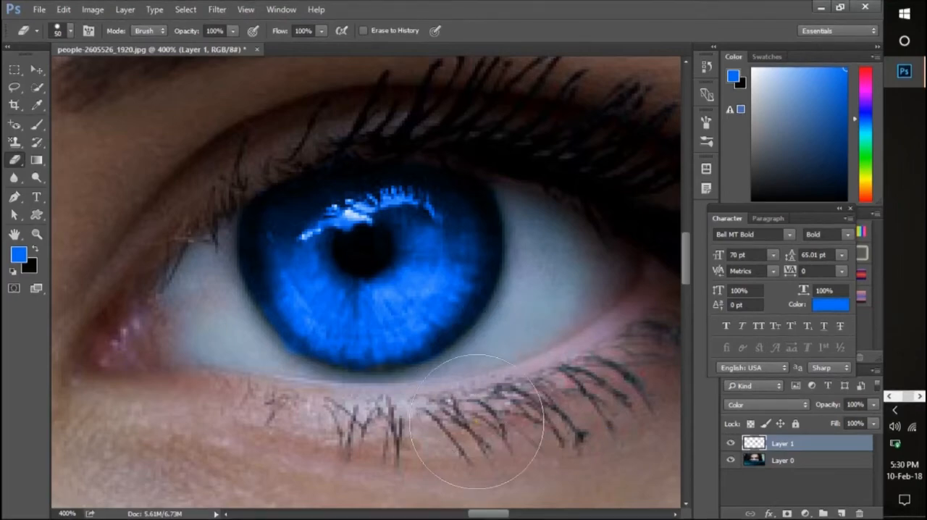
- Try recoloring both irises by loading Layer 1's contents as a selection, filling it with pink and deselecting
{"action": "key", "text": "ctrl+0"}
{"action": "key", "text": "ctrl+minus"}
{"action": "key", "text": "ctrl+minus"}
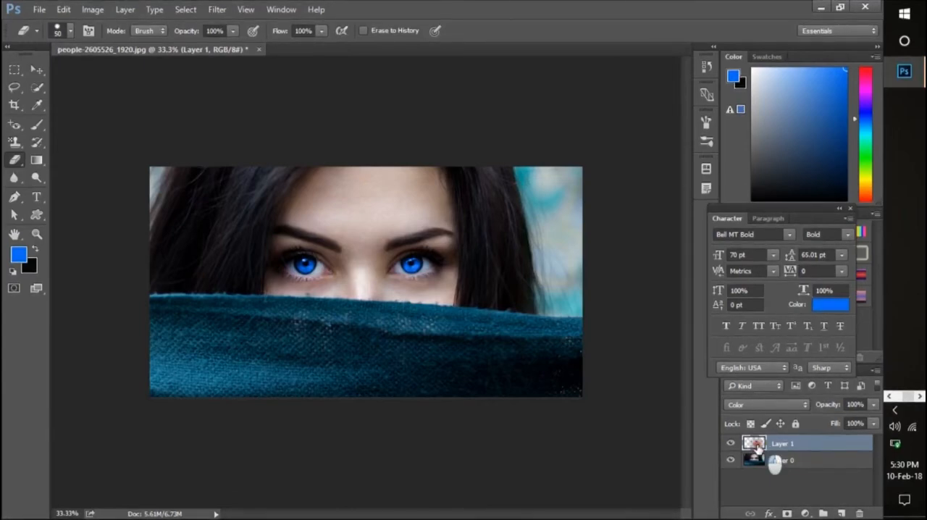
{"action": "left_click", "coordinate": [758, 447], "text": "ctrl"}
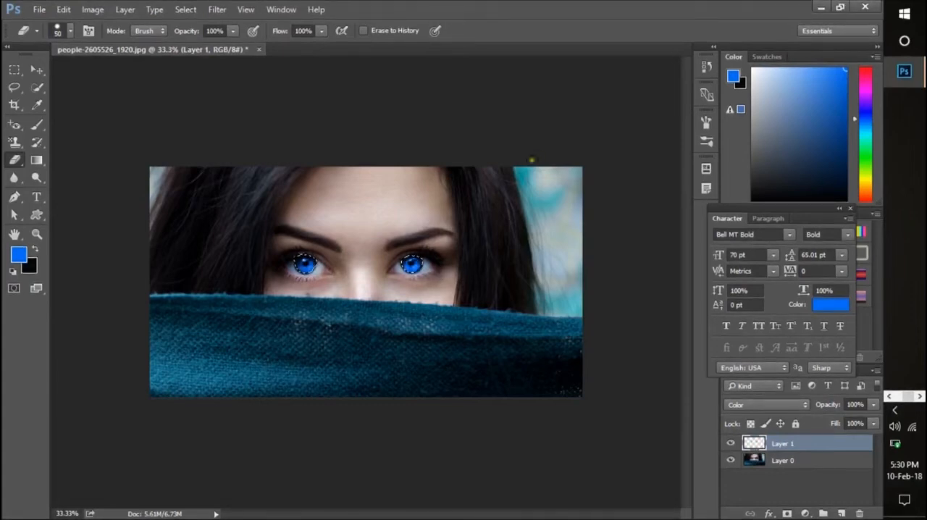
{"action": "left_click", "coordinate": [867, 74]}
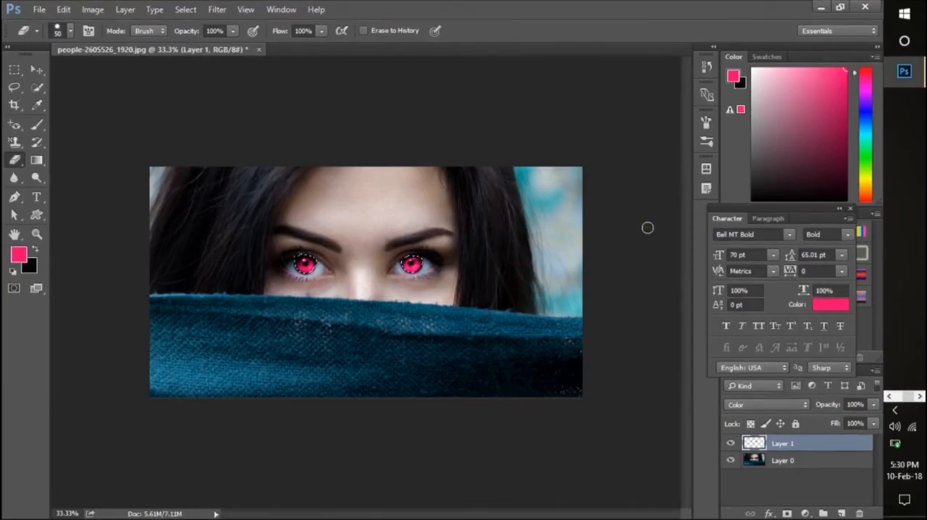
{"action": "key", "text": "ctrl+d"}
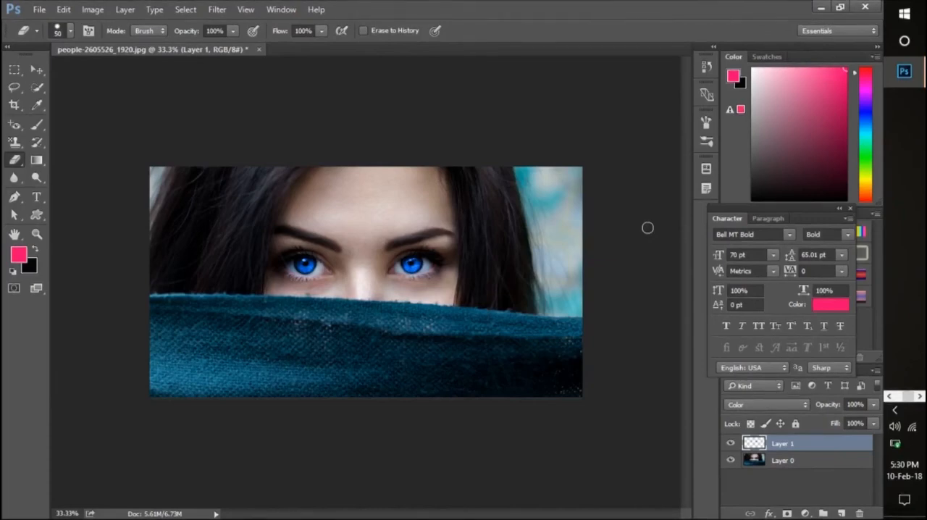
- Examine the blue eyes up close and in the whole portrait, and finish by showing the desktop
{"action": "key", "text": "ctrl+plus"}
{"action": "key", "text": "ctrl+plus"}
{"action": "key", "text": "ctrl+plus"}
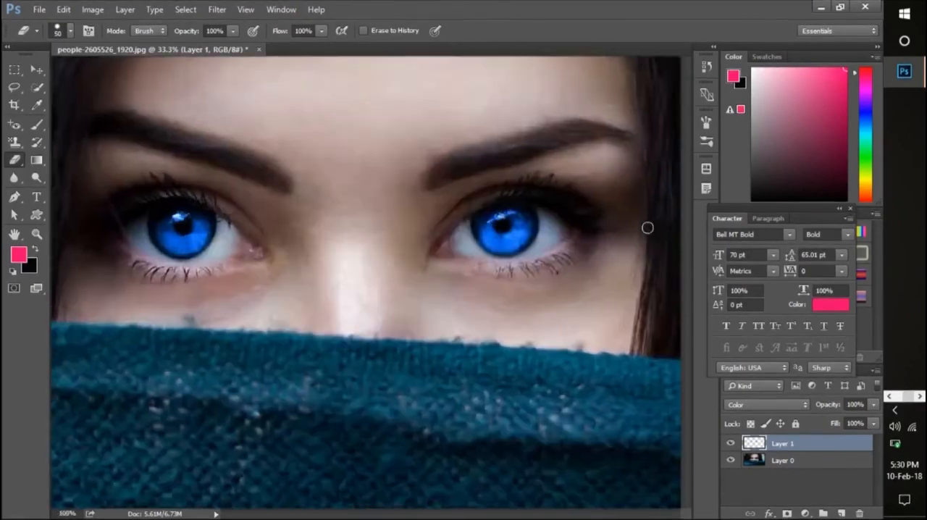
{"action": "key", "text": "ctrl+minus"}
{"action": "key", "text": "ctrl+minus"}
{"action": "key", "text": "ctrl+minus"}
{"action": "key", "text": "ctrl+plus"}
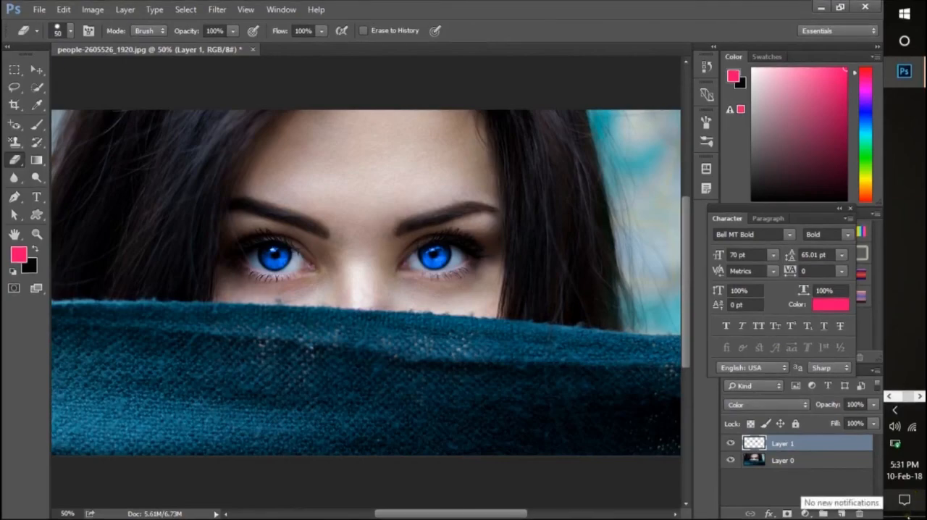
{"action": "left_click", "coordinate": [908, 515]}
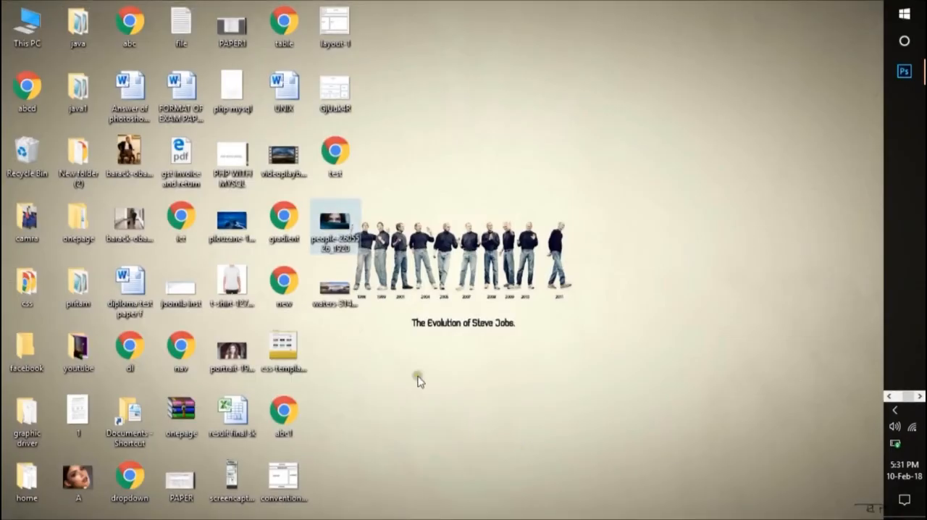